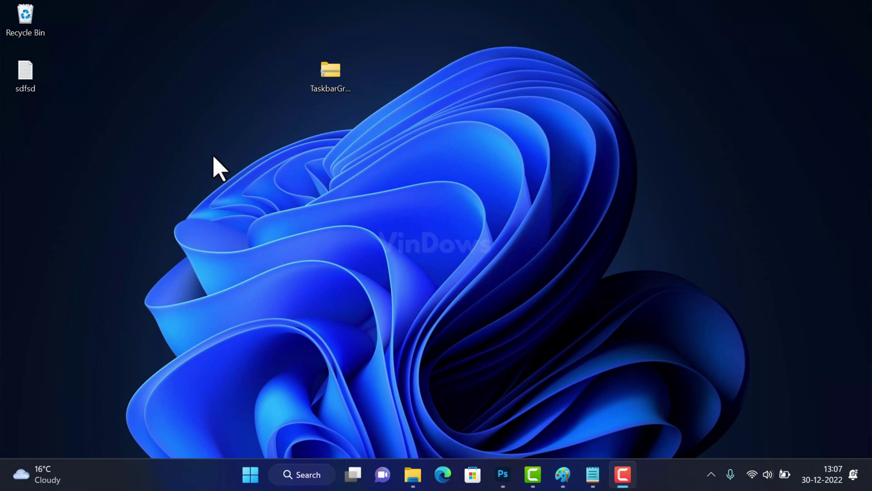
Extract the TaskbarGroups zip archive into a folder on the desktop.
drag(278, 40, 383, 123)
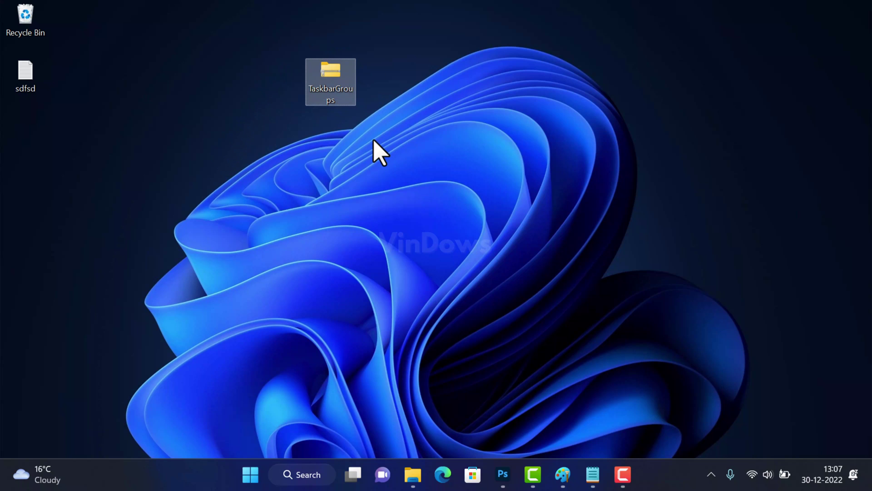
right_click(328, 83)
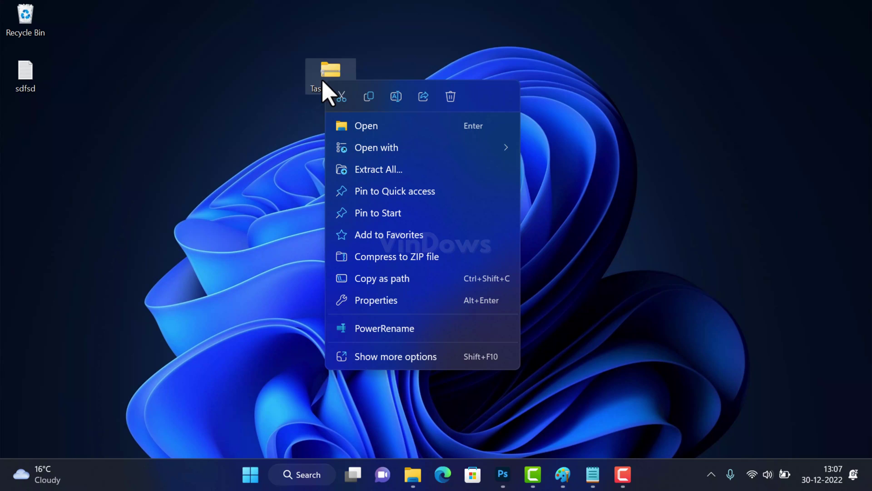
click(381, 169)
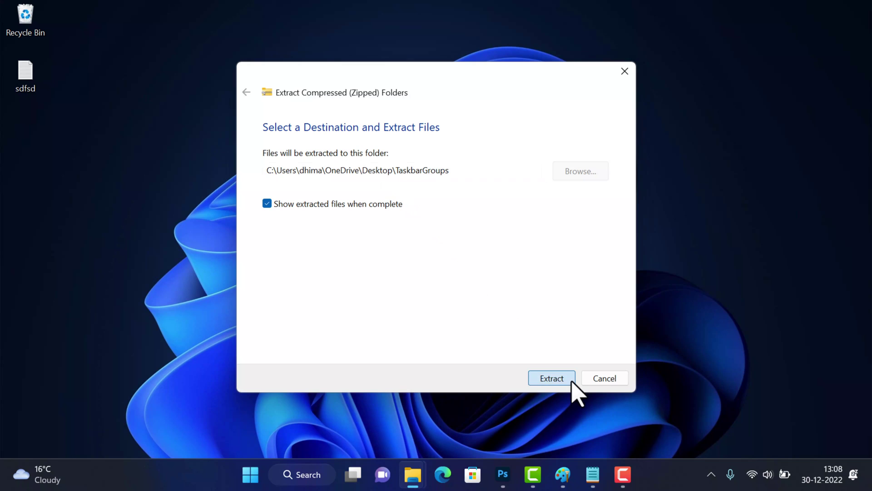
click(570, 381)
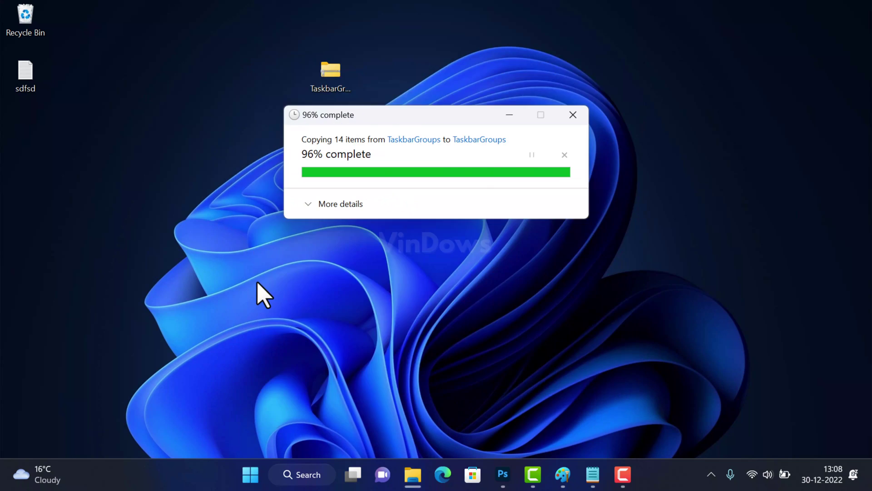
Open the extracted folder maximized and go into its inner TaskbarGroups folder.
double_click(241, 96)
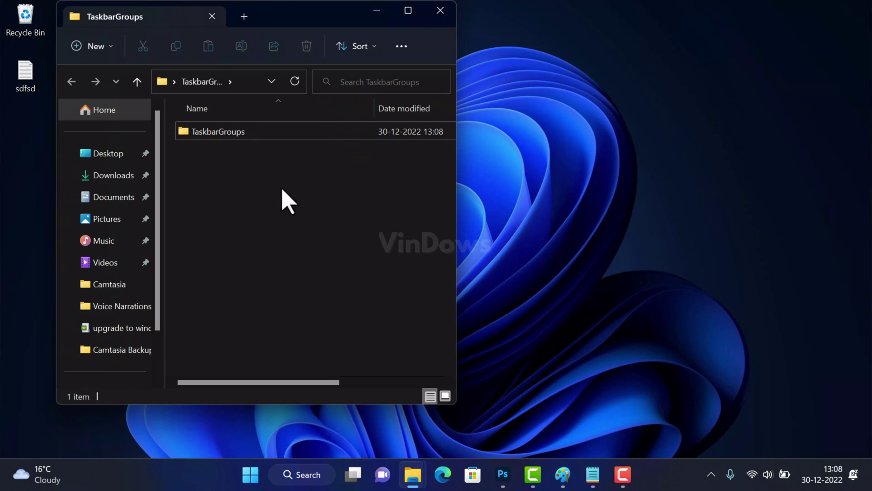
click(408, 10)
double_click(202, 130)
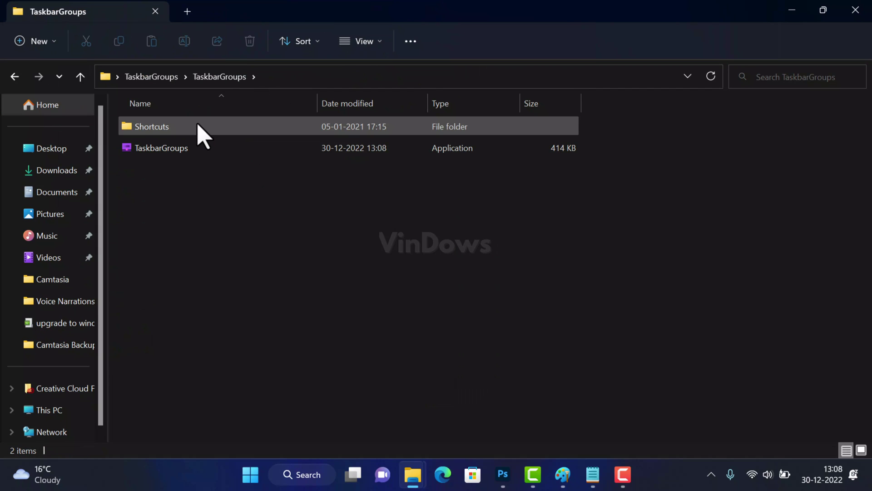
Launch the TaskbarGroups application and bring its window to the front.
click(176, 148)
double_click(177, 149)
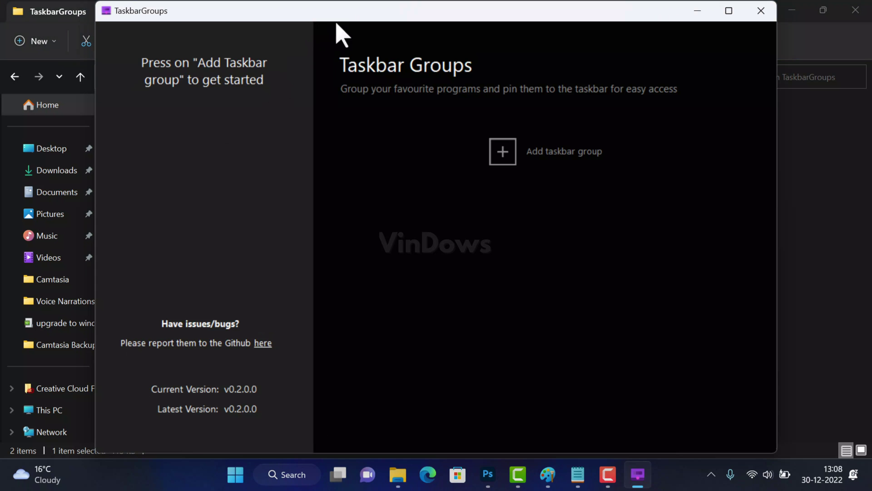
drag(340, 11, 325, 13)
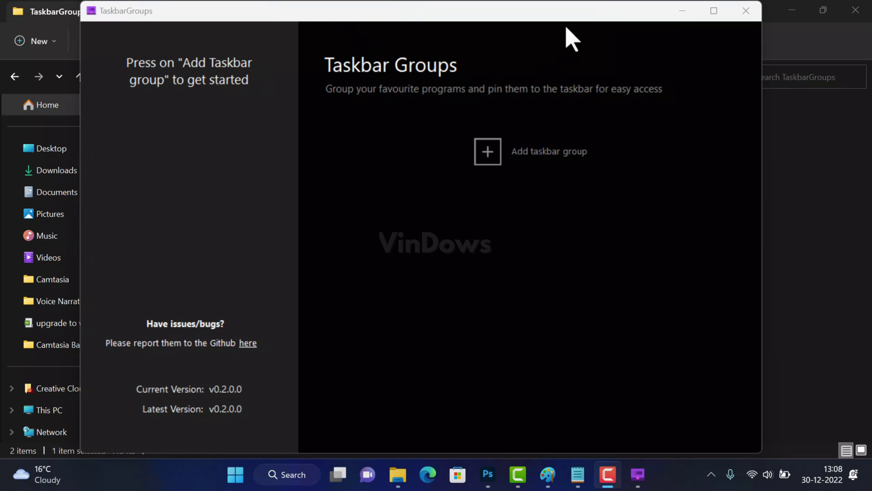
click(791, 10)
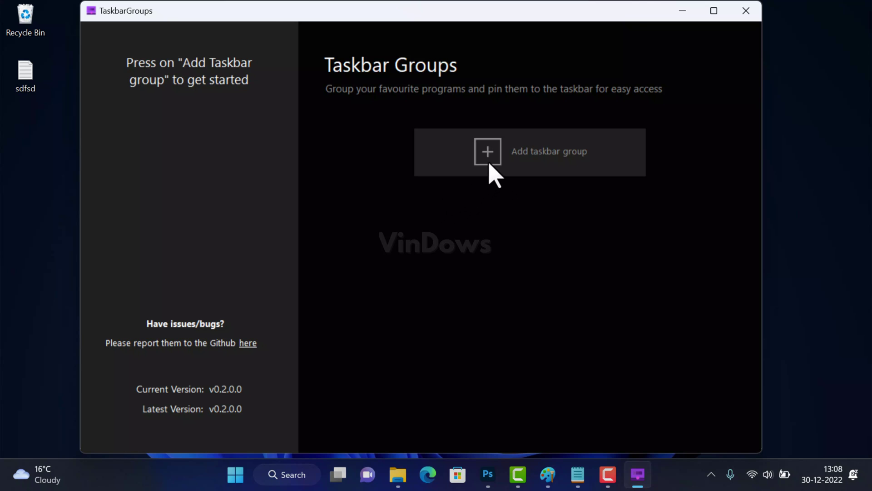
Create a new group named 'Browsers' using the globe image from Downloads as its icon.
click(494, 175)
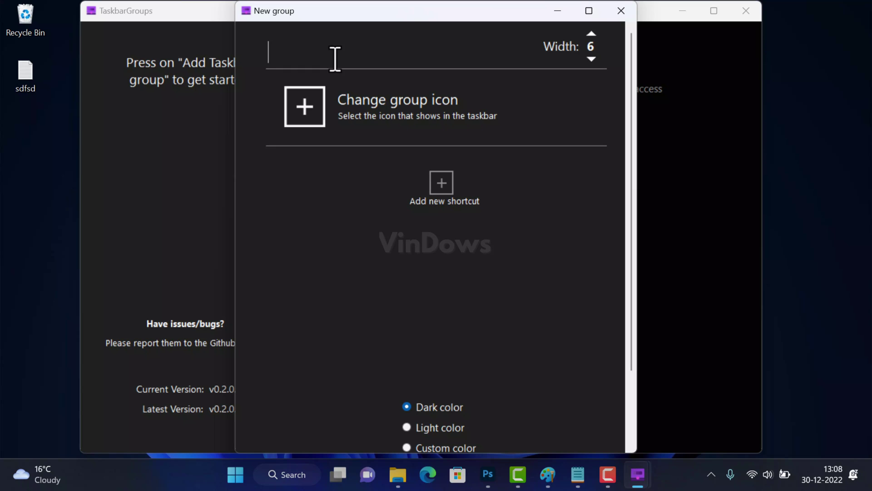
text(Browsers)
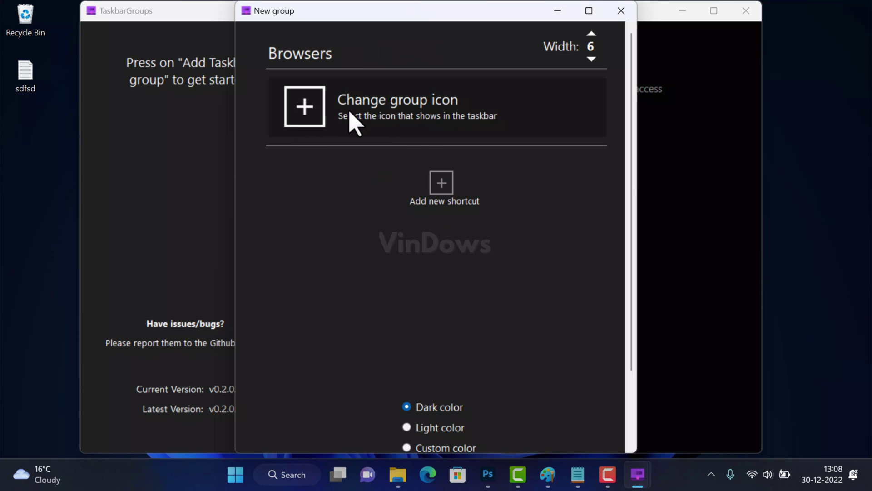
click(307, 127)
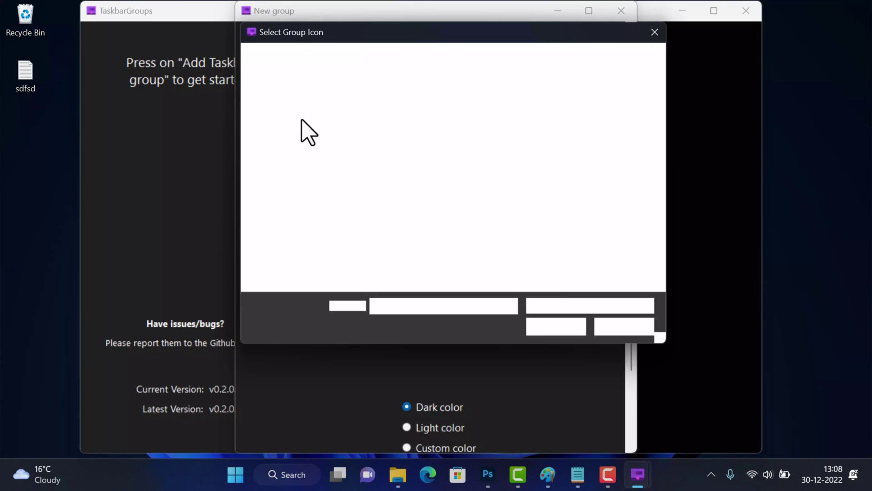
click(300, 178)
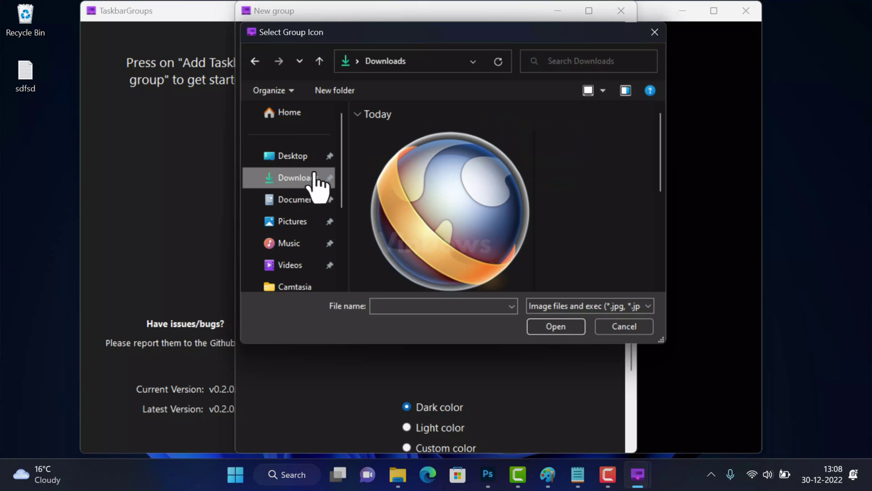
click(479, 250)
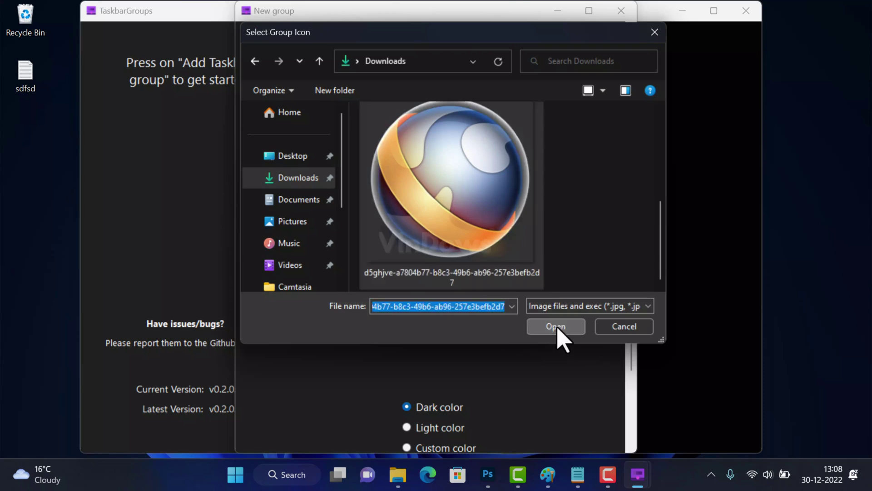
click(555, 326)
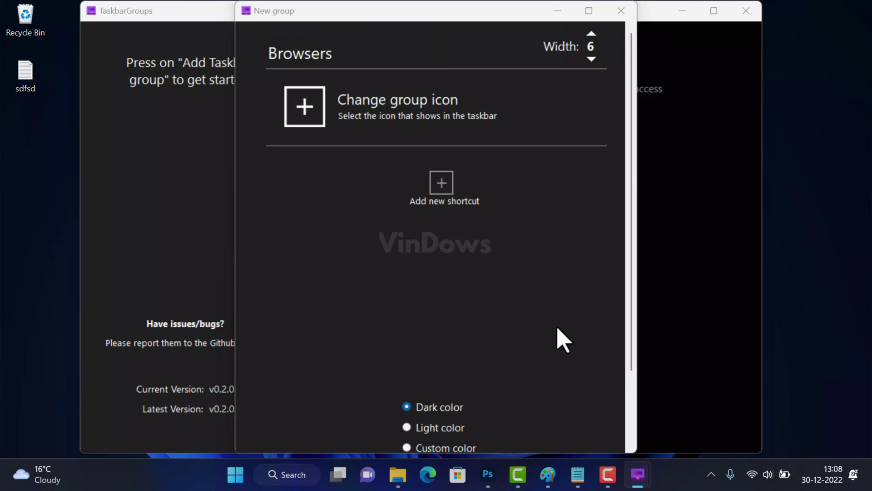
Add Firefox Nightly, Firefox Nightly Private Browsing, Google Chrome and Microsoft Edge shortcuts from Start Menu Programs.
click(445, 206)
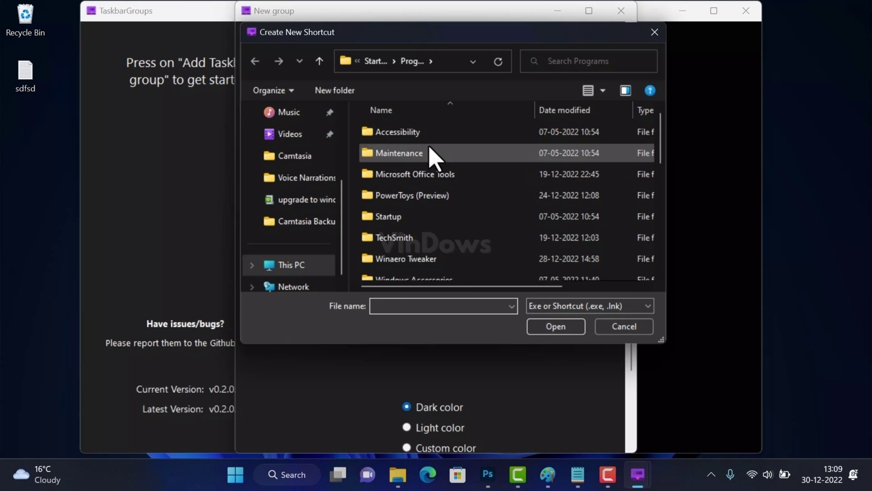
drag(362, 29, 343, 70)
double_click(413, 72)
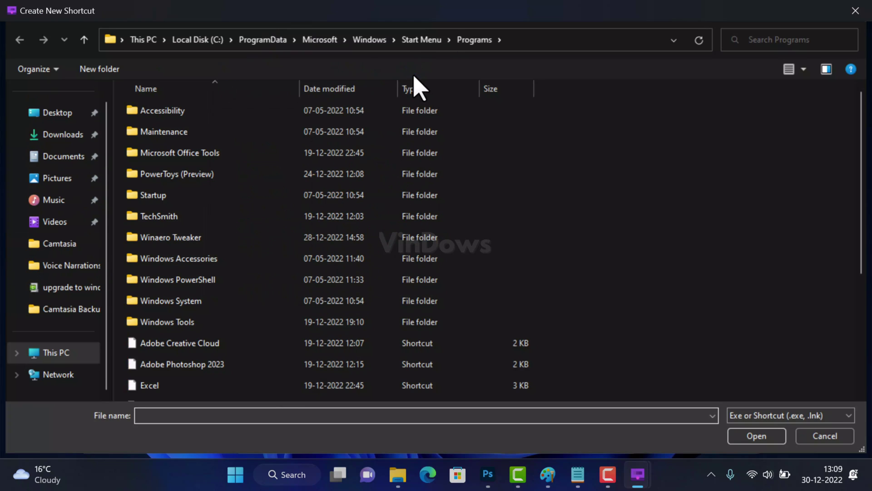
scroll(211, 230, down, 3)
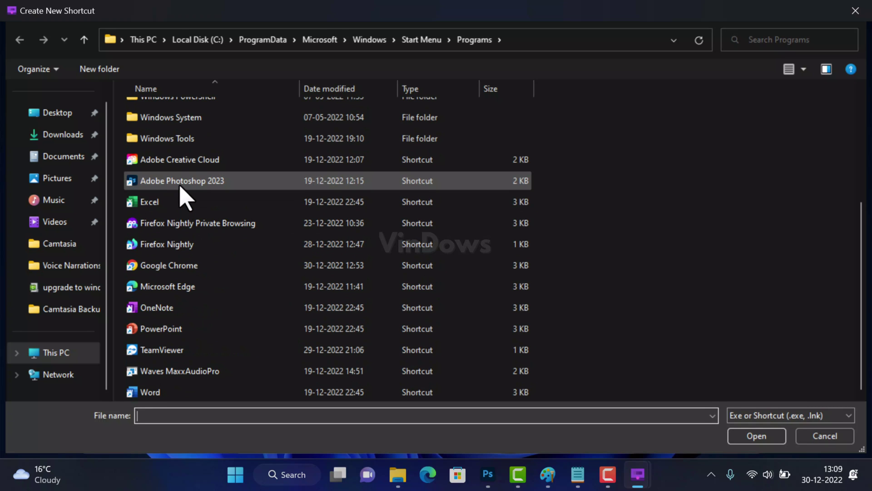
click(173, 244)
ctrl+click(171, 267)
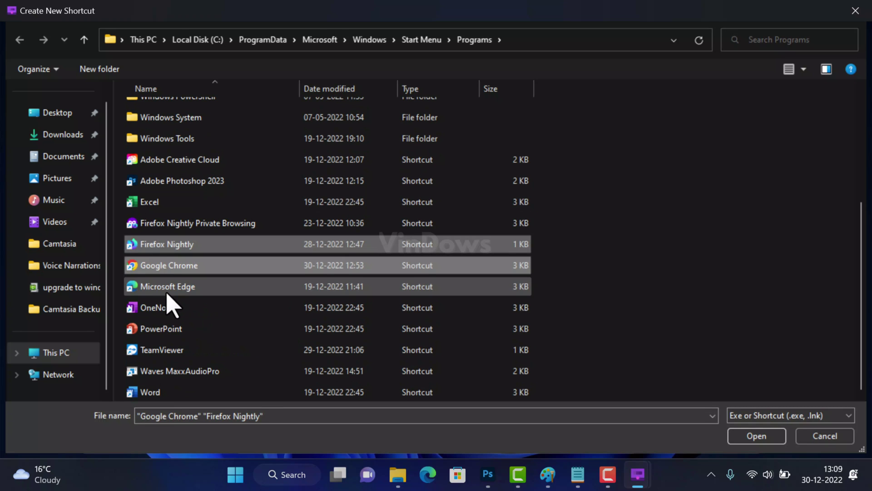
ctrl+click(173, 287)
ctrl+click(226, 223)
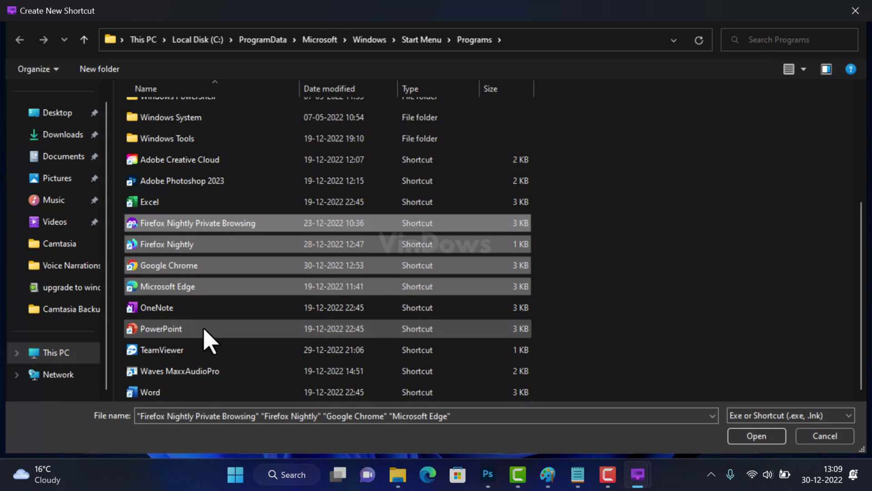
scroll(242, 386, up, 2)
scroll(243, 386, down, 2)
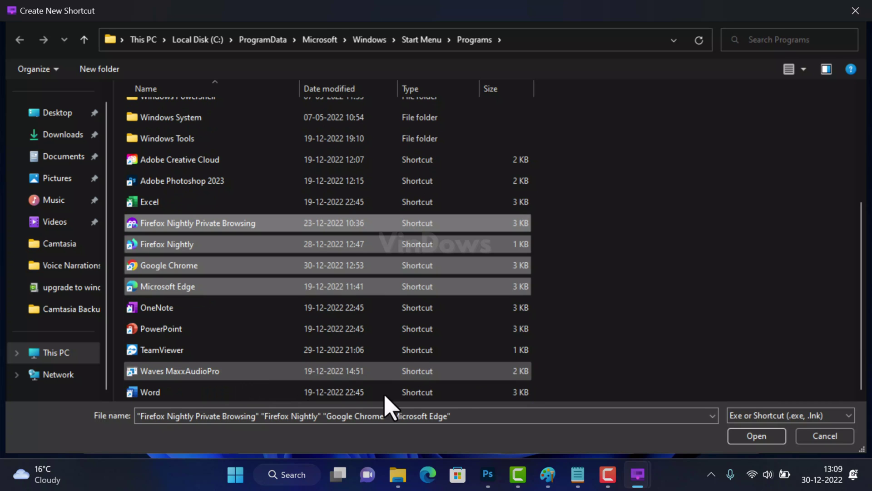
click(755, 436)
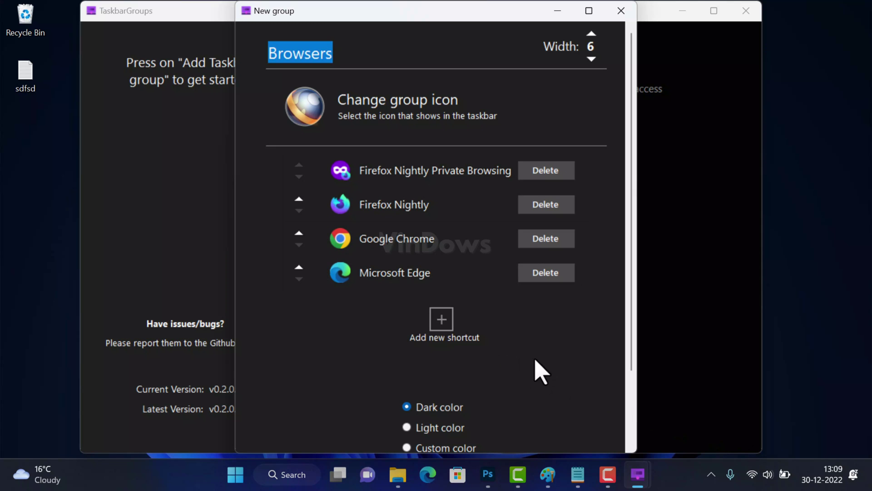
Save the group with the dark popup colour and test its taskbar popup.
scroll(513, 359, down, 2)
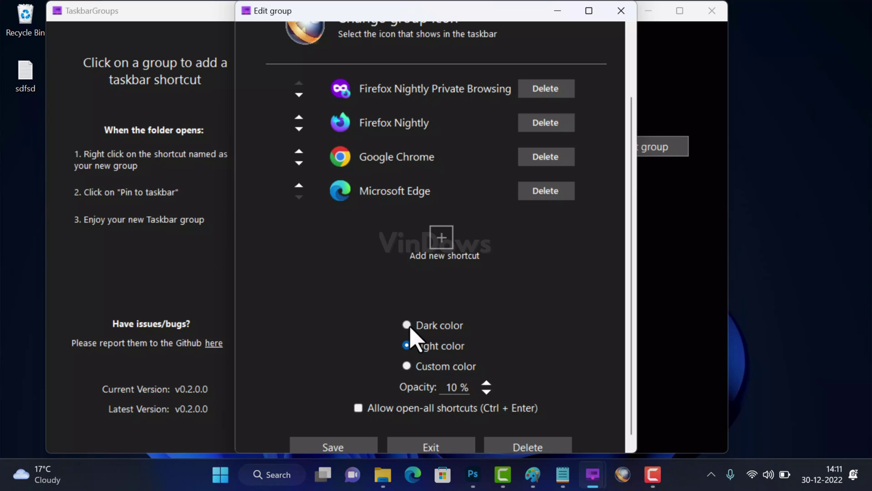
click(408, 325)
click(352, 452)
click(629, 483)
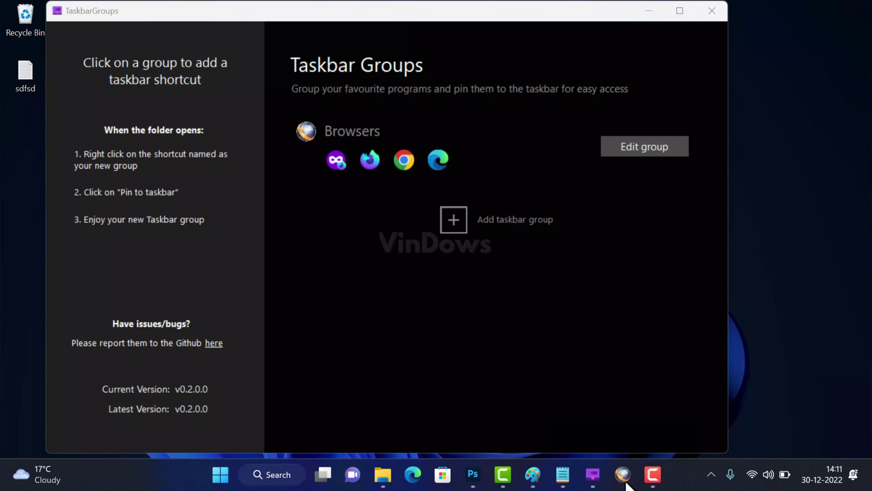
Switch the Browsers popup to the light colour, save, and check the popup.
click(631, 150)
scroll(396, 359, down, 2)
click(409, 349)
click(347, 445)
click(628, 485)
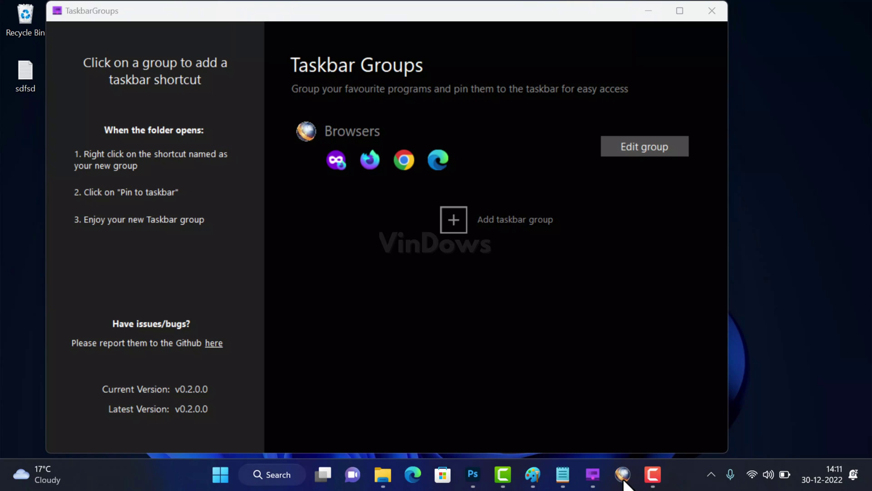
Reopen the Browsers group and save it as the new group.
click(638, 156)
scroll(469, 347, down, 2)
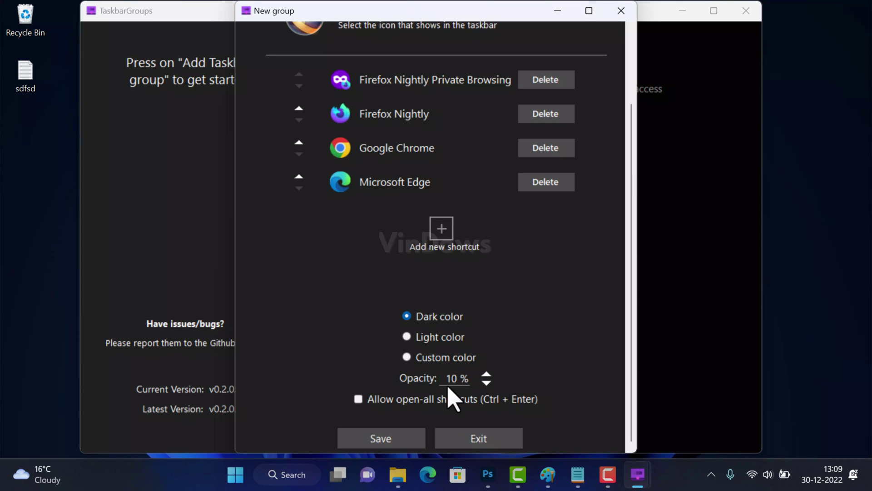
click(380, 439)
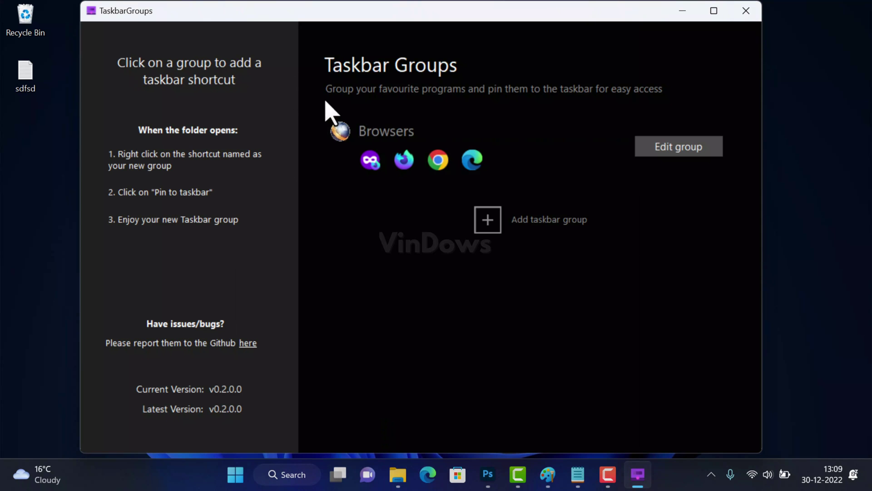
Show the desktop and open the TaskbarGroups Shortcuts folder in File Explorer.
key(super+d)
mouse_move(393, 475)
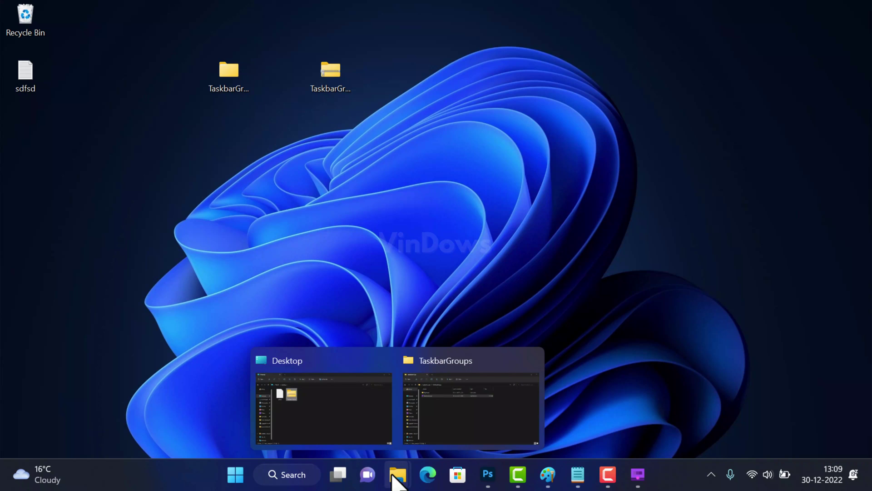
click(498, 424)
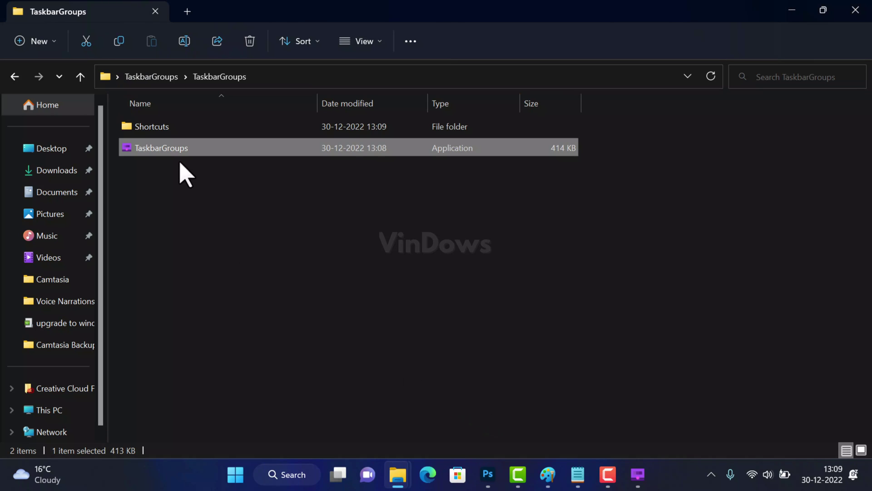
double_click(196, 128)
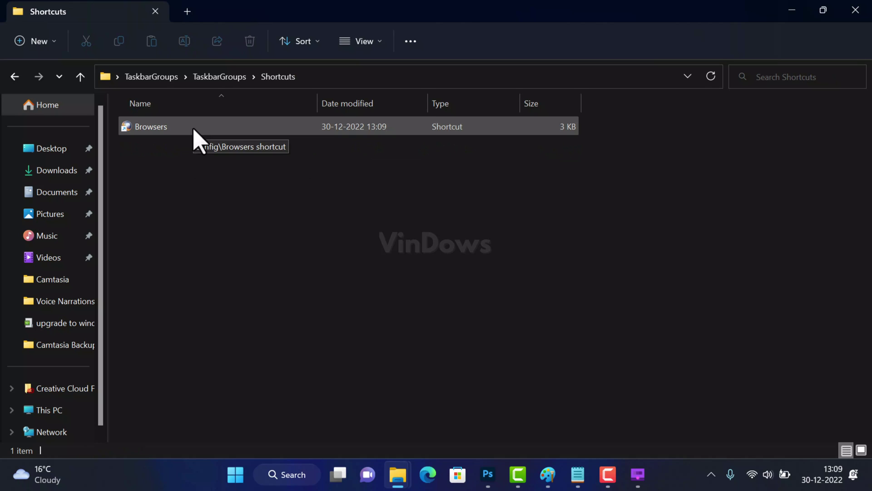
Pin the Browsers shortcut to the taskbar and test its globe icon's browser popup.
click(179, 132)
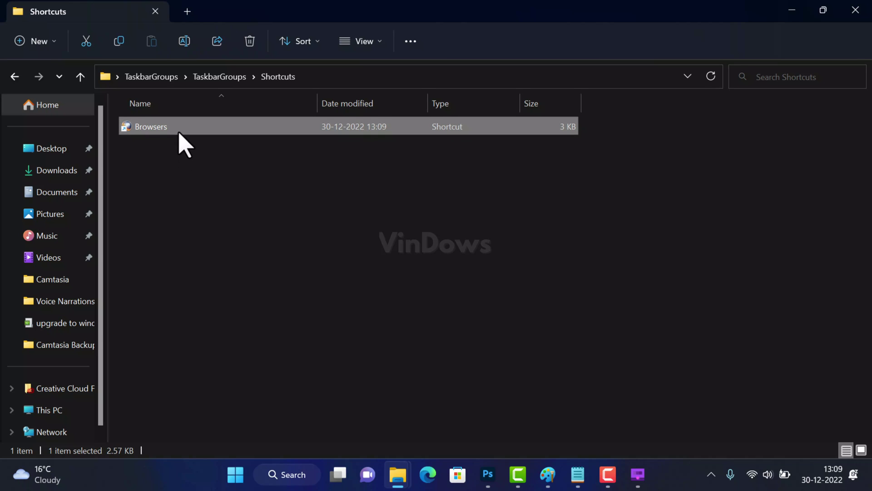
right_click(184, 145)
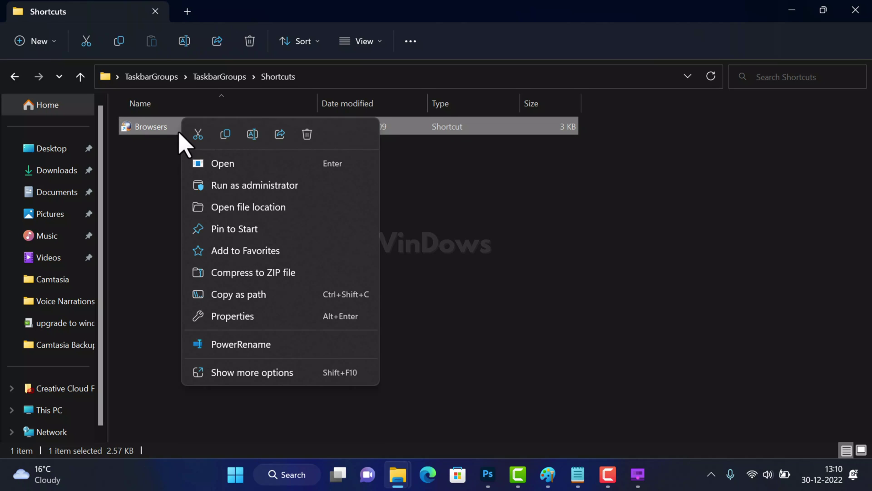
click(241, 374)
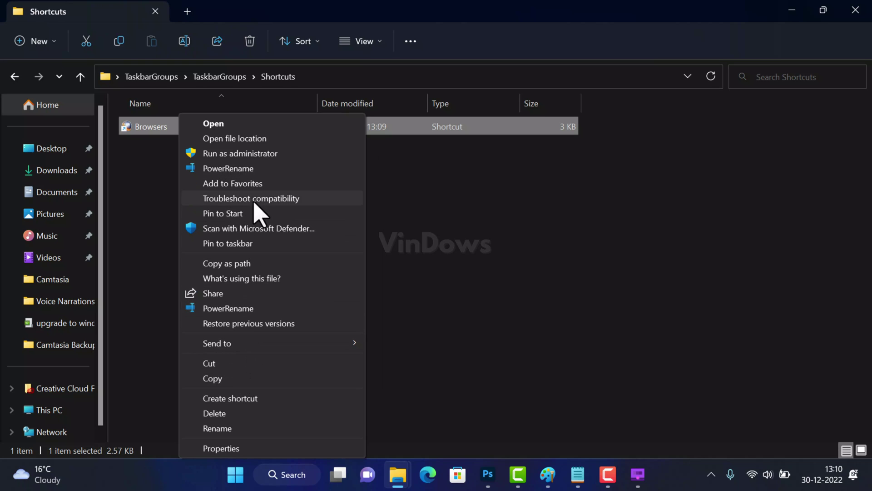
click(228, 243)
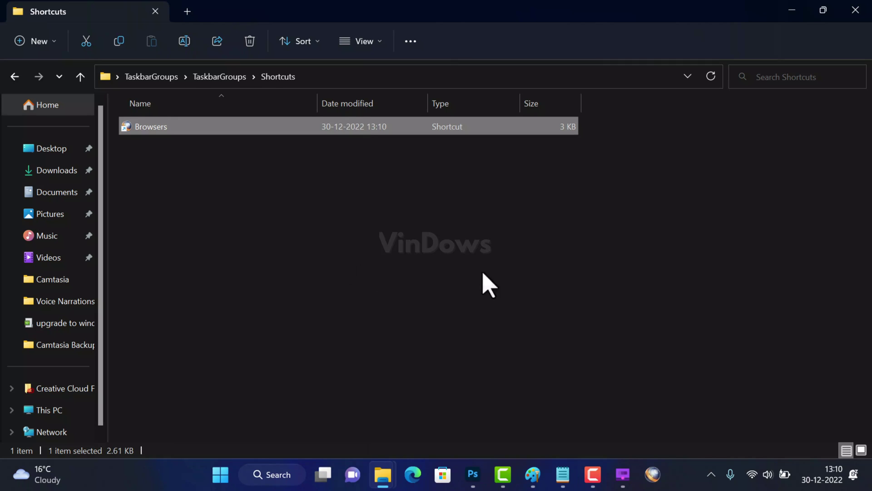
click(658, 486)
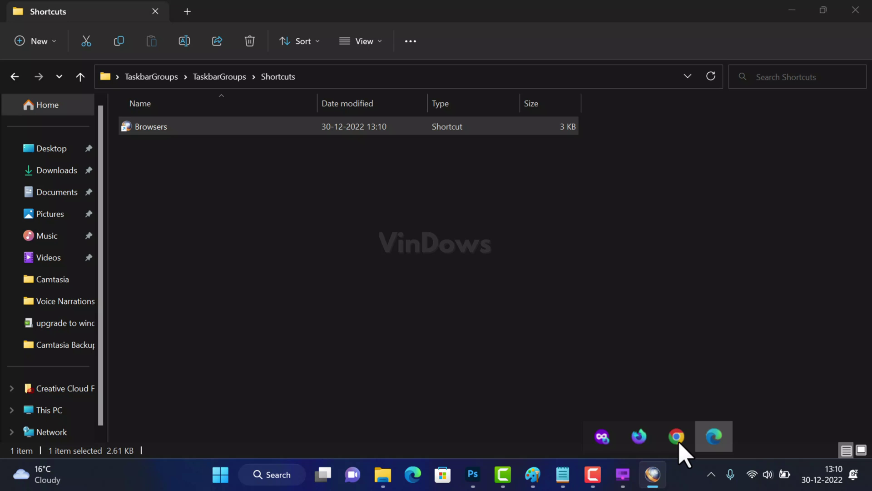
click(556, 416)
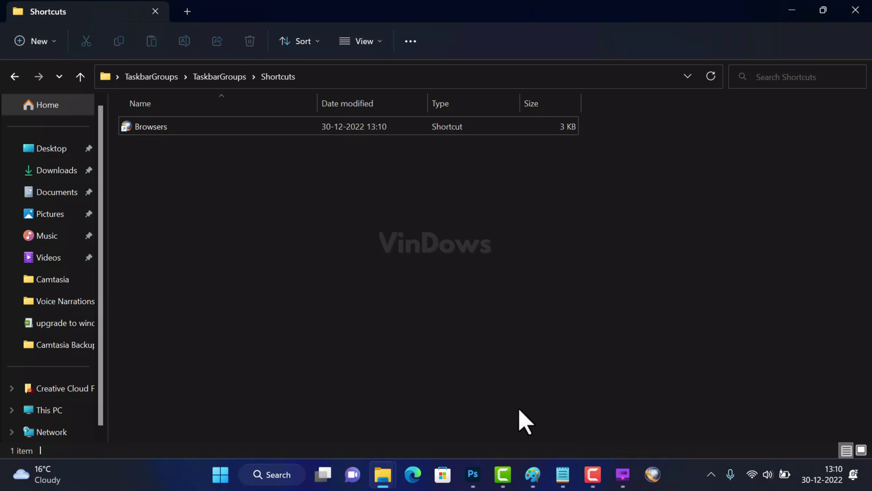
Lower the Browsers group's popup width to 1 and save the change.
click(793, 11)
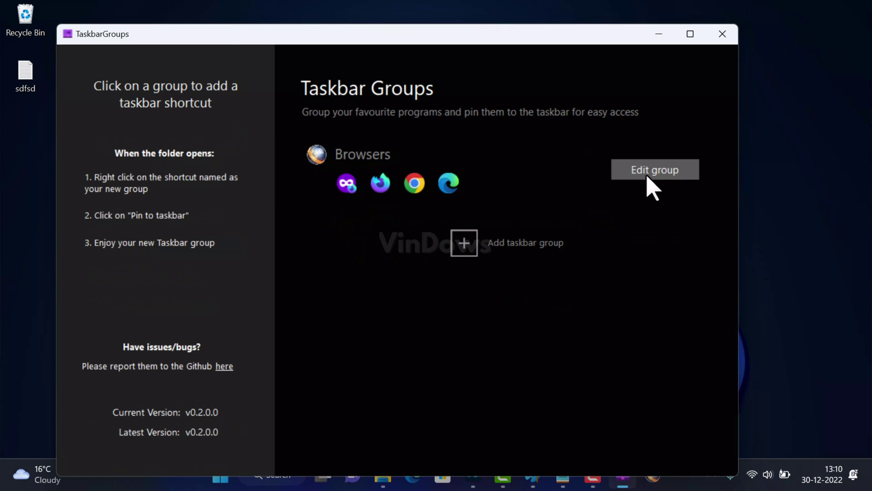
click(647, 177)
click(511, 82)
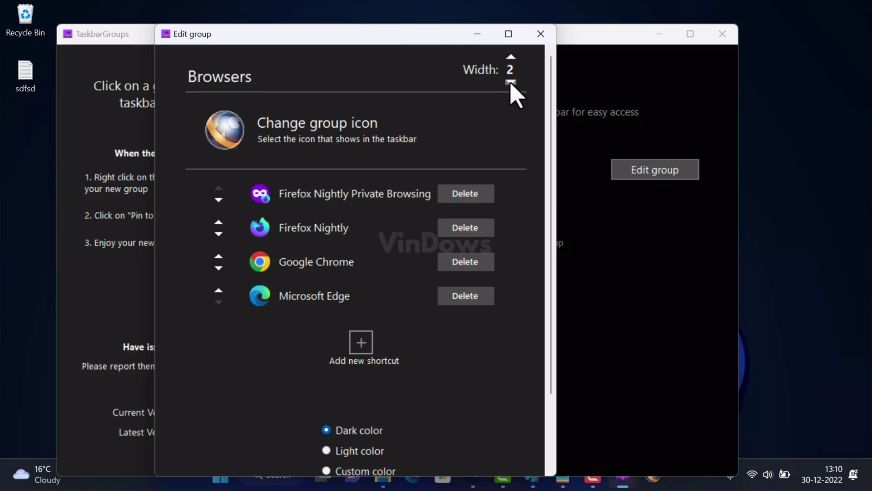
click(511, 82)
drag(439, 26, 447, 9)
scroll(400, 299, down, 3)
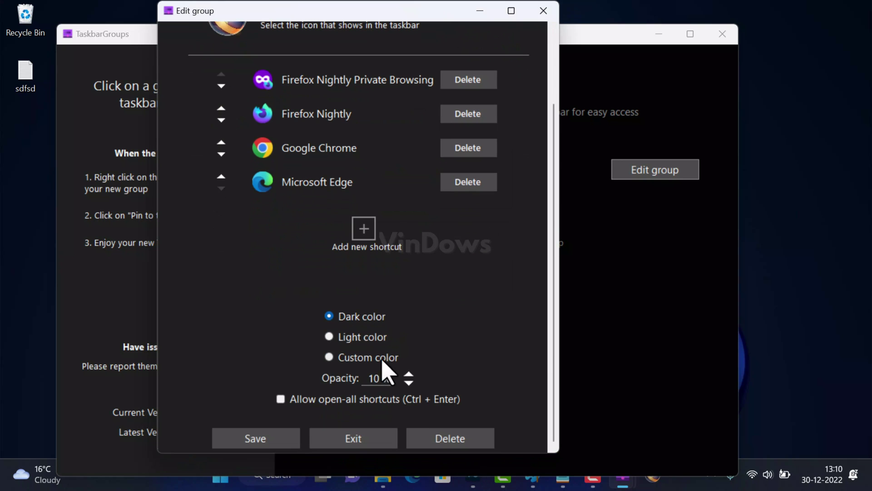
click(276, 439)
Preview the single-row taskbar popup, then reopen the Browsers group and save it again.
click(646, 95)
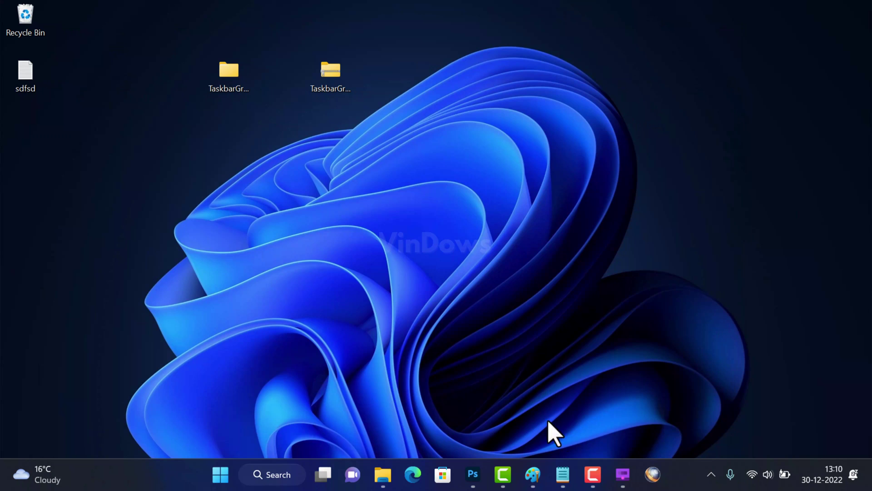
click(650, 482)
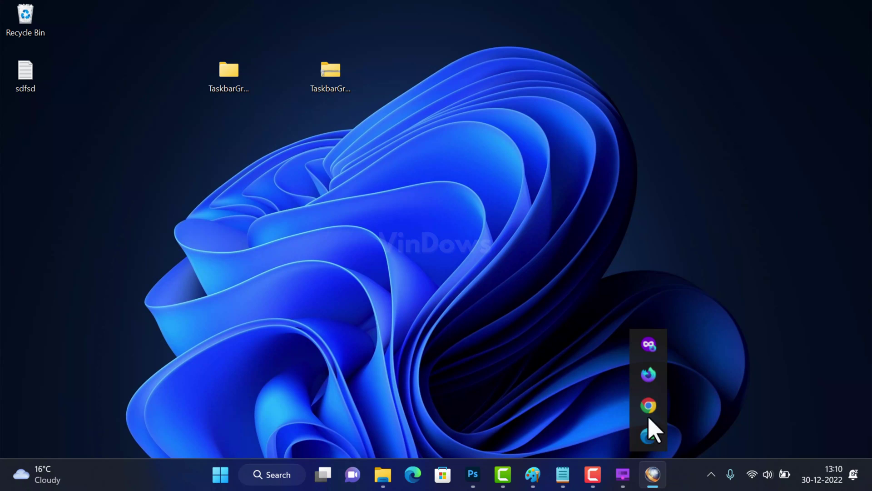
click(627, 476)
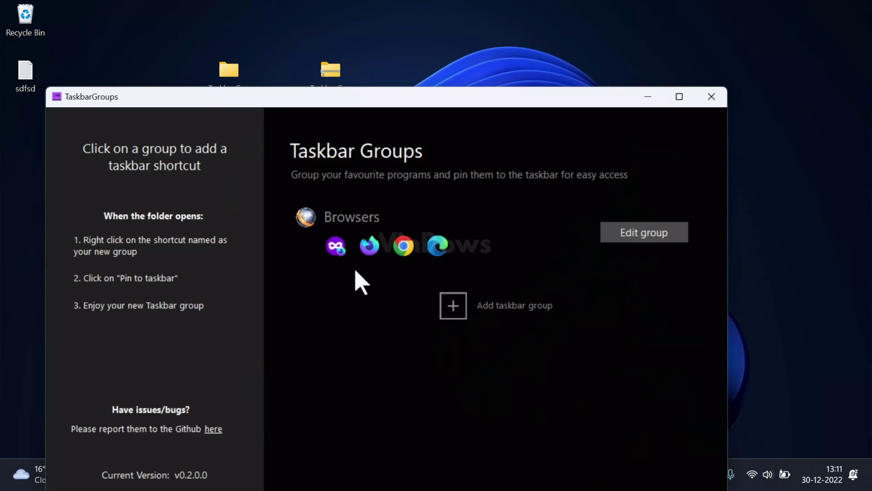
click(645, 239)
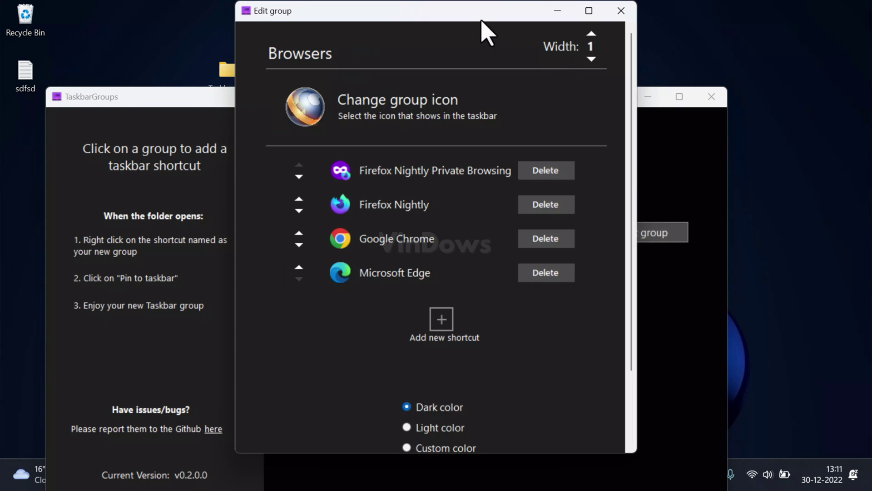
drag(482, 20, 394, 77)
scroll(473, 282, down, 2)
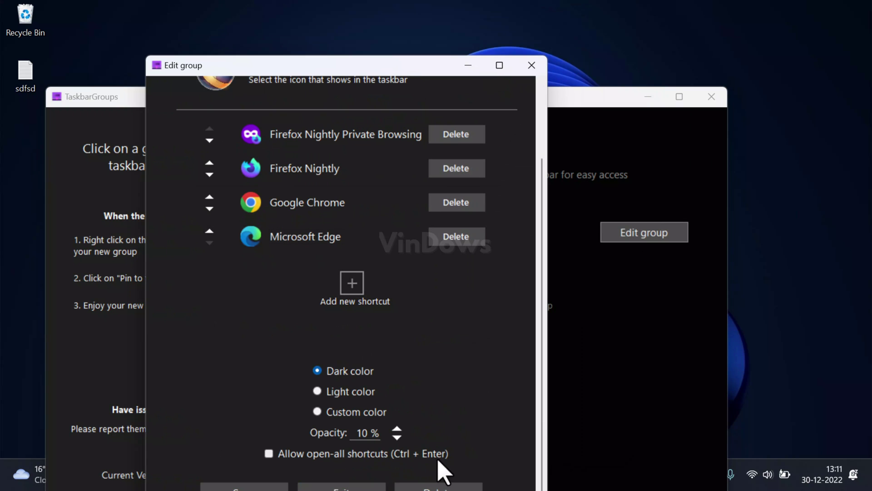
click(258, 487)
click(652, 476)
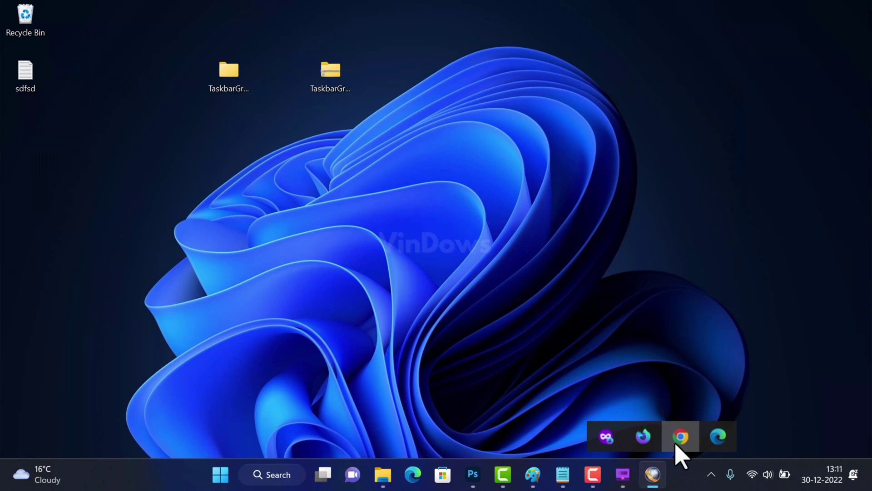